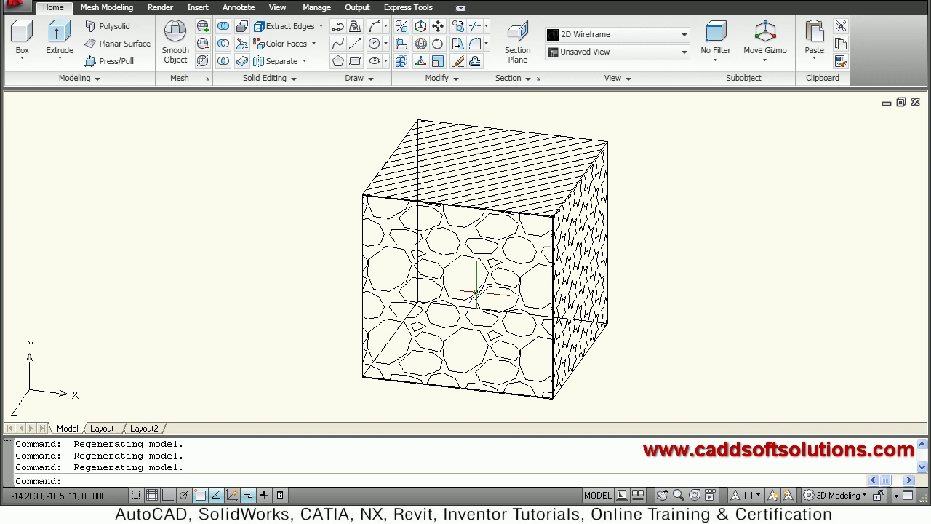
Orbit the cube until the star-hatched right face turns toward the viewer.
{"action": "mouse_move", "coordinate": [524, 284]}
{"action": "middle_mouse_down", "text": "shift"}
{"action": "mouse_move", "coordinate": [470, 260]}
{"action": "mouse_move", "coordinate": [480, 258]}
{"action": "middle_mouse_up", "text": "shift"}
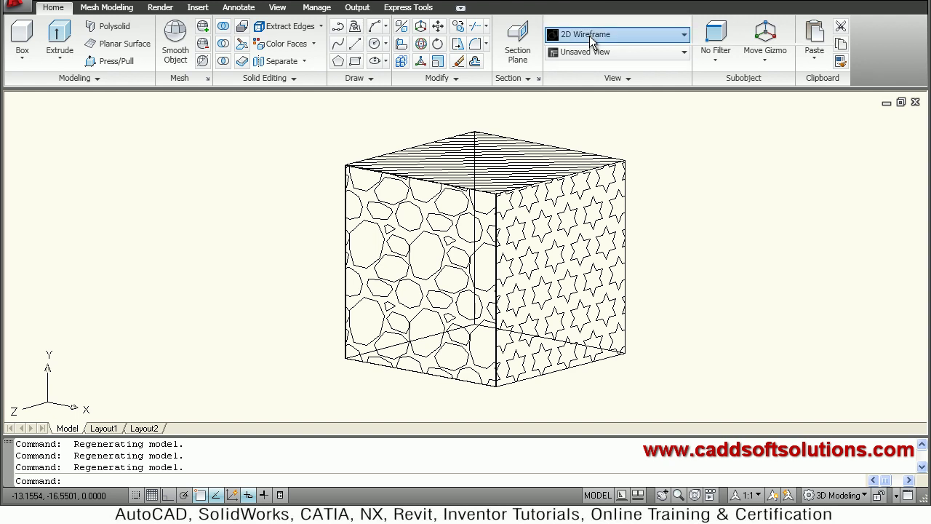
Shade the hatched cube in the Conceptual visual style, cancelling the stray Press/Pull.
{"action": "left_click", "coordinate": [589, 35]}
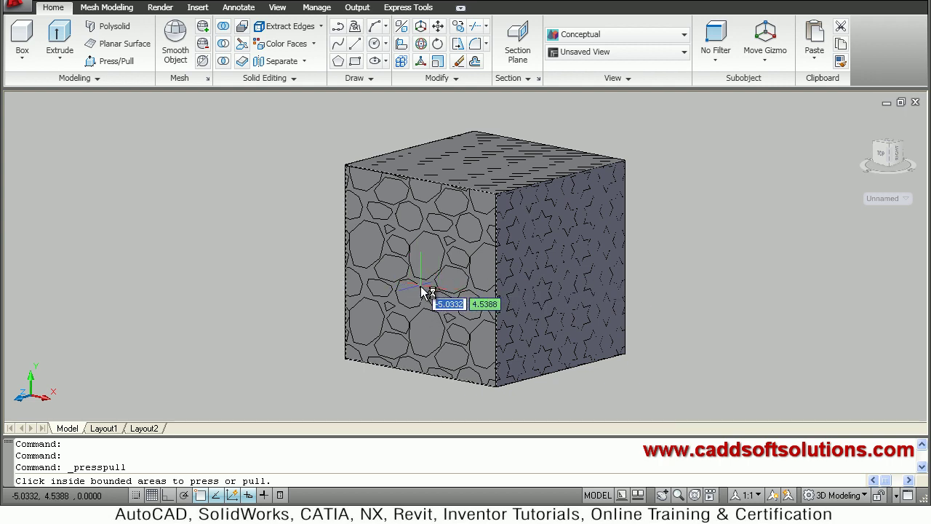
{"action": "key", "text": "Escape"}
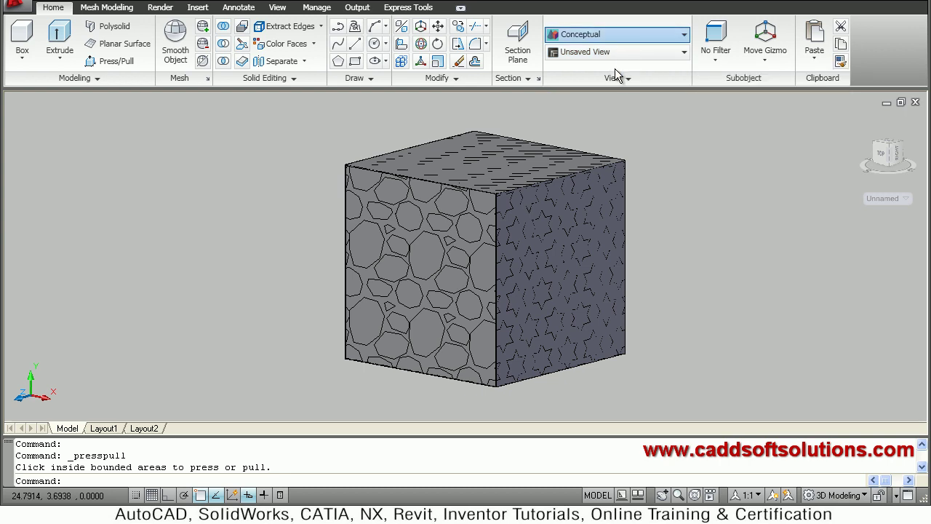
Return to 2D Wireframe and explode the gravel hatch on the cube's front face.
{"action": "left_click", "coordinate": [568, 56]}
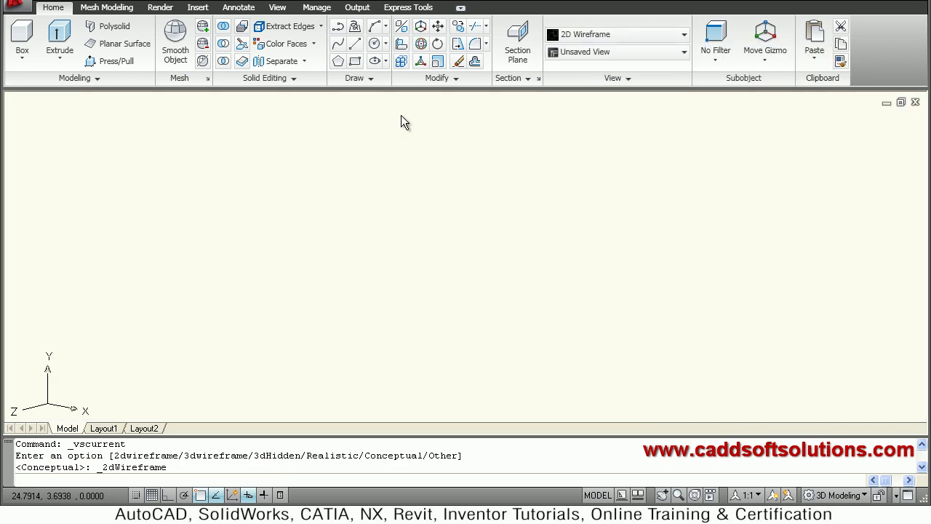
{"action": "left_click", "coordinate": [436, 78]}
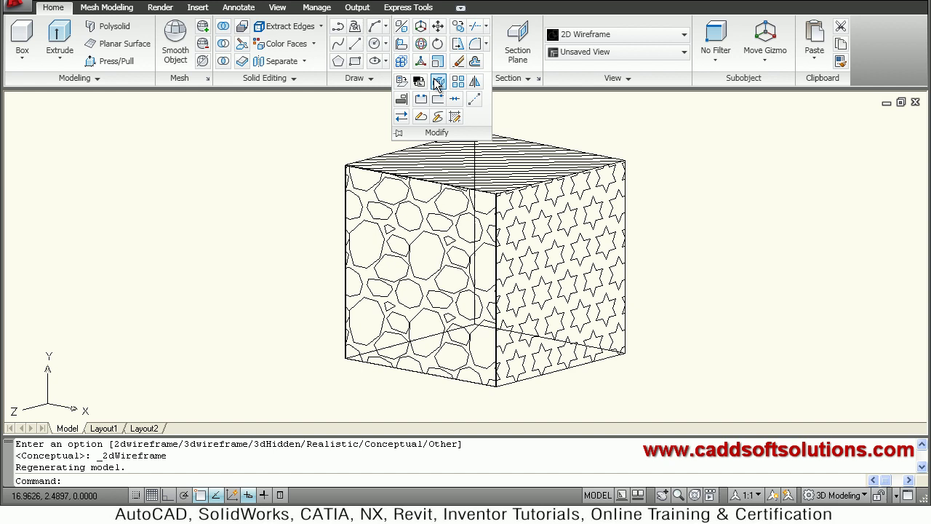
{"action": "left_click", "coordinate": [440, 83]}
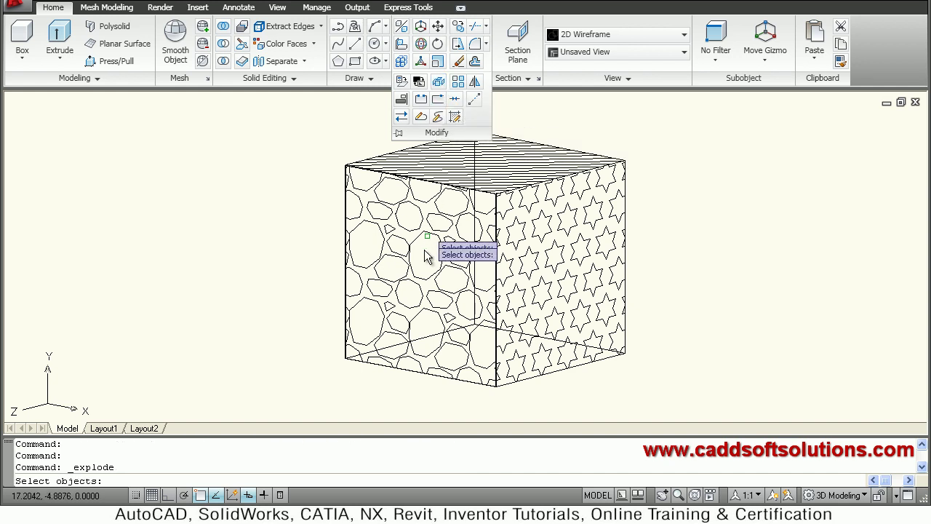
{"action": "left_click", "coordinate": [403, 290]}
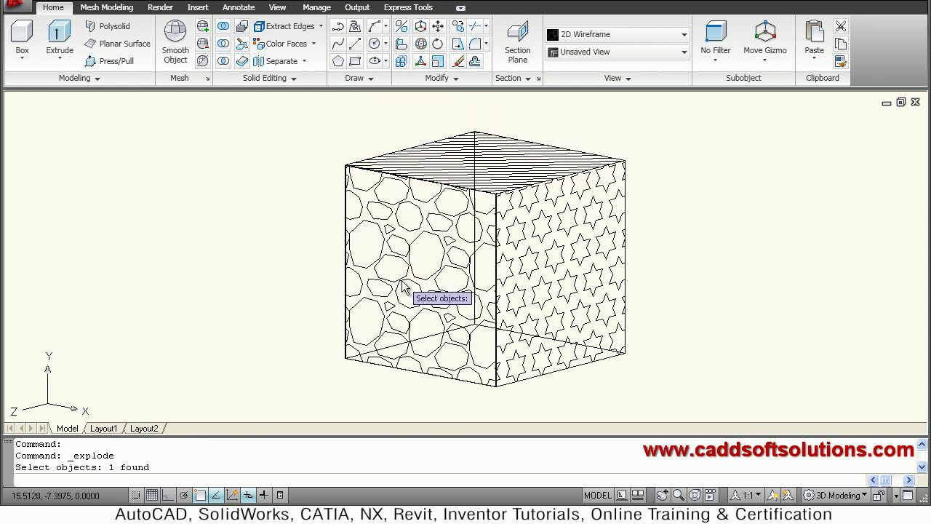
{"action": "key", "text": "Return"}
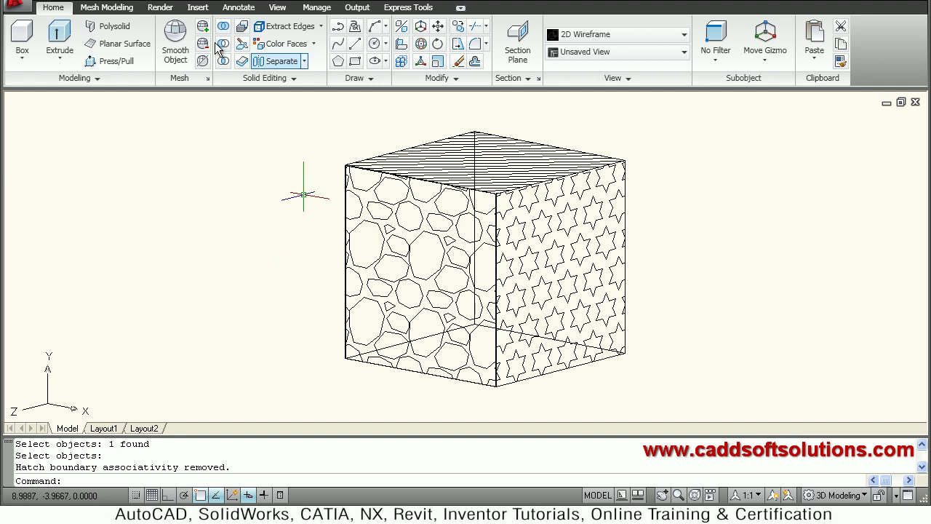
{"action": "left_click", "coordinate": [116, 61]}
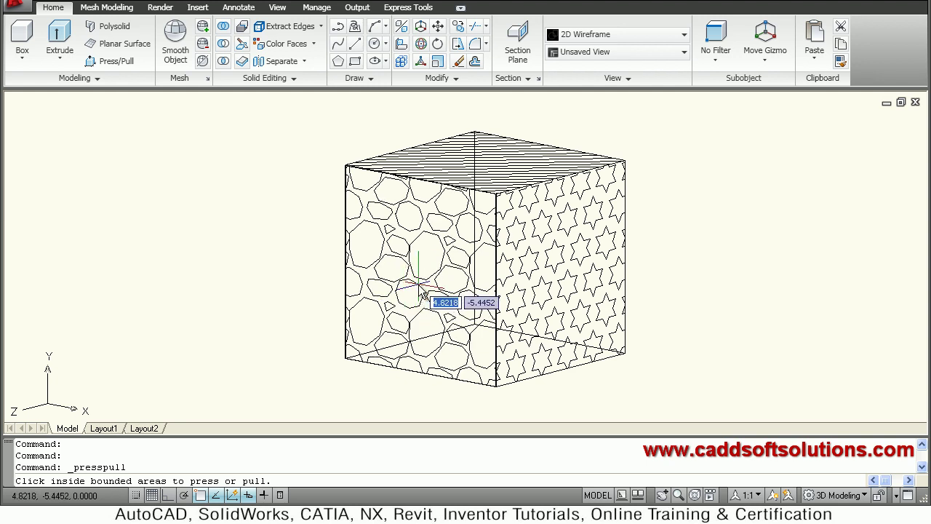
Press/pull the gravel area on the front face by 0.05.
{"action": "left_click", "coordinate": [427, 293]}
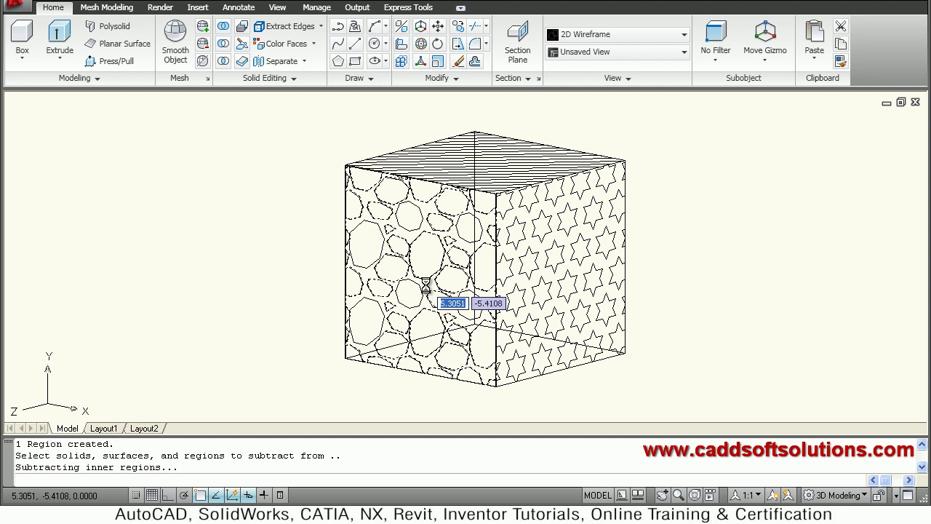
{"action": "left_click", "coordinate": [465, 260]}
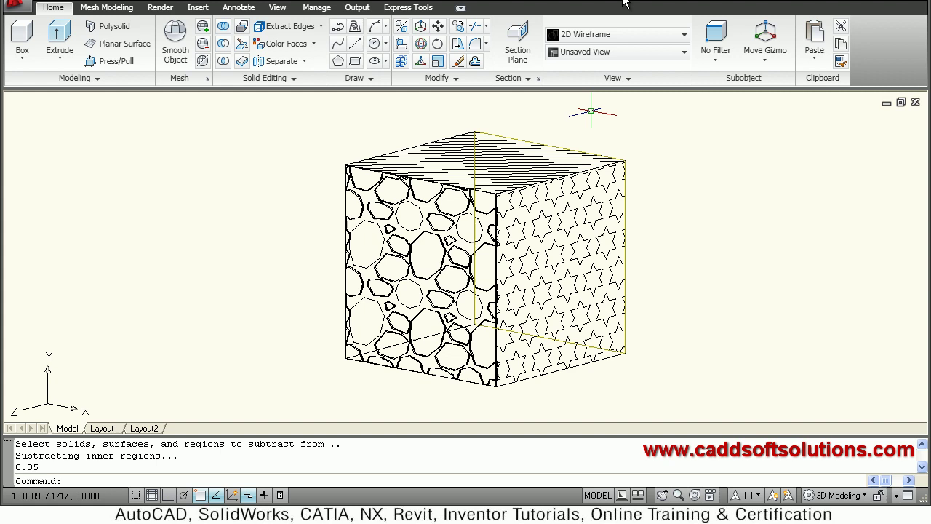
Switch to Conceptual style and orbit and zoom to inspect the gravel relief and star face.
{"action": "left_click", "coordinate": [612, 34]}
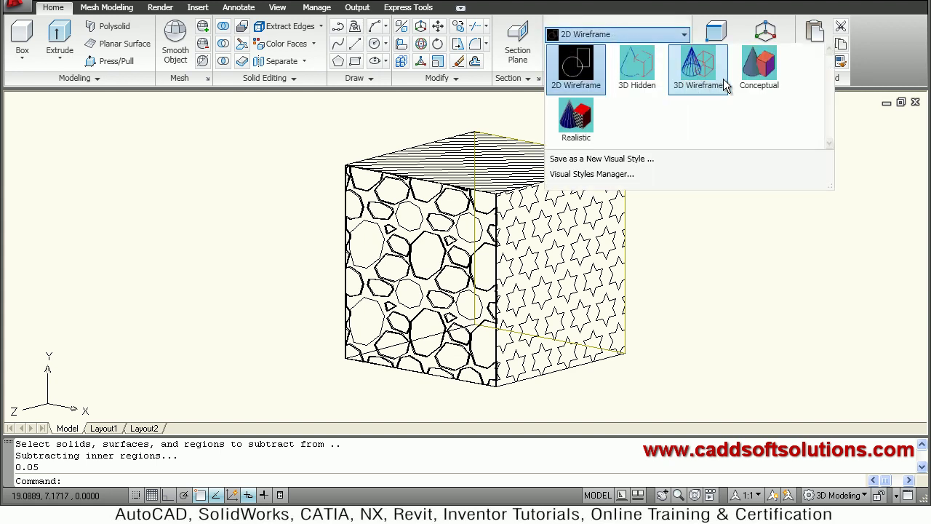
{"action": "left_click", "coordinate": [754, 77]}
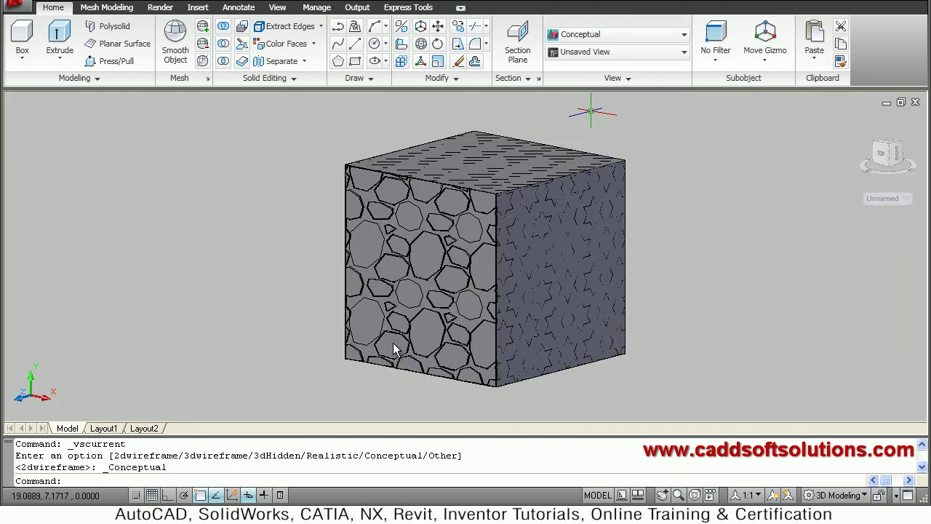
{"action": "middle_click_drag", "start_coordinate": [390, 312], "coordinate": [399, 274], "text": "shift"}
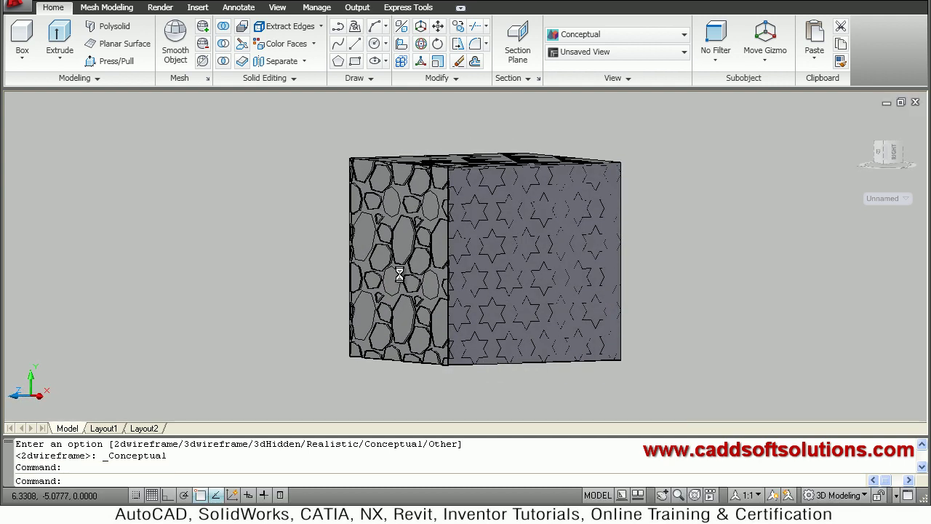
{"action": "scroll", "coordinate": [419, 269], "scroll_direction": "up", "scroll_amount": 4}
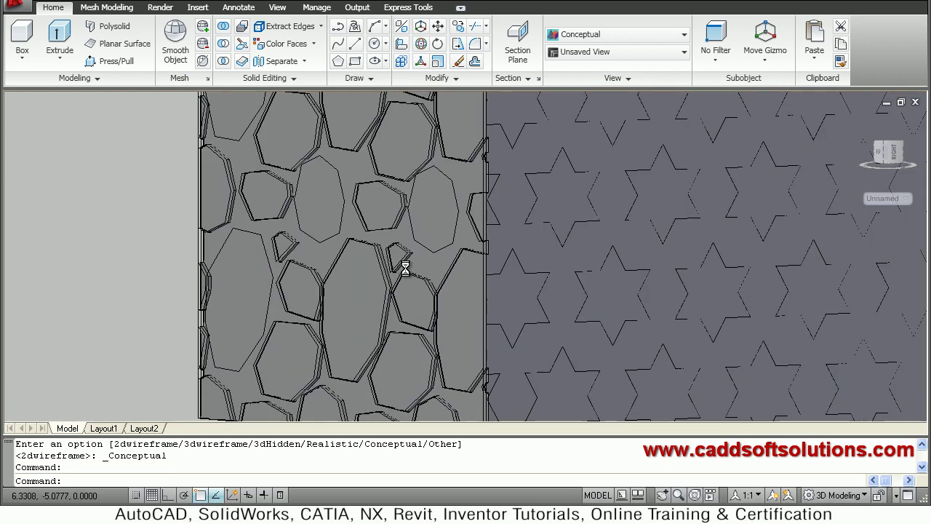
{"action": "scroll", "coordinate": [451, 266], "scroll_direction": "down", "scroll_amount": 5}
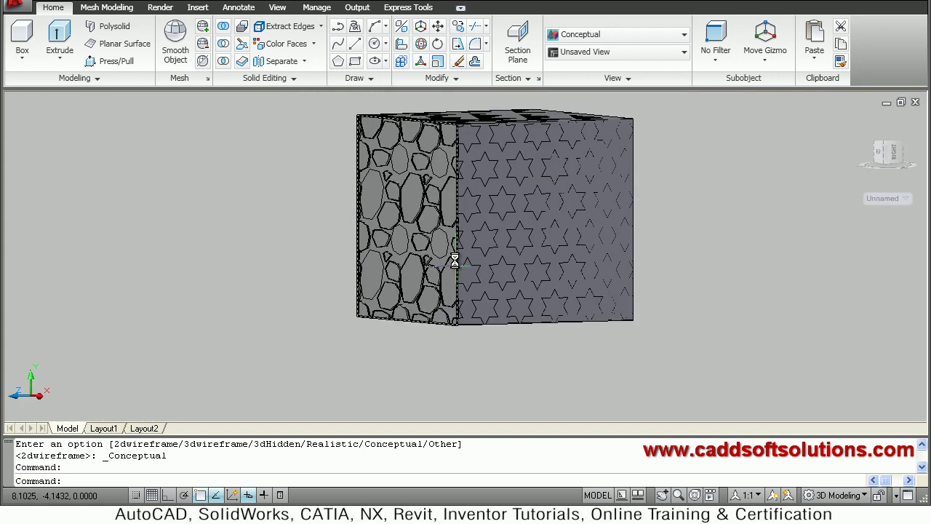
{"action": "middle_click_drag", "start_coordinate": [451, 266], "coordinate": [495, 293], "text": "shift"}
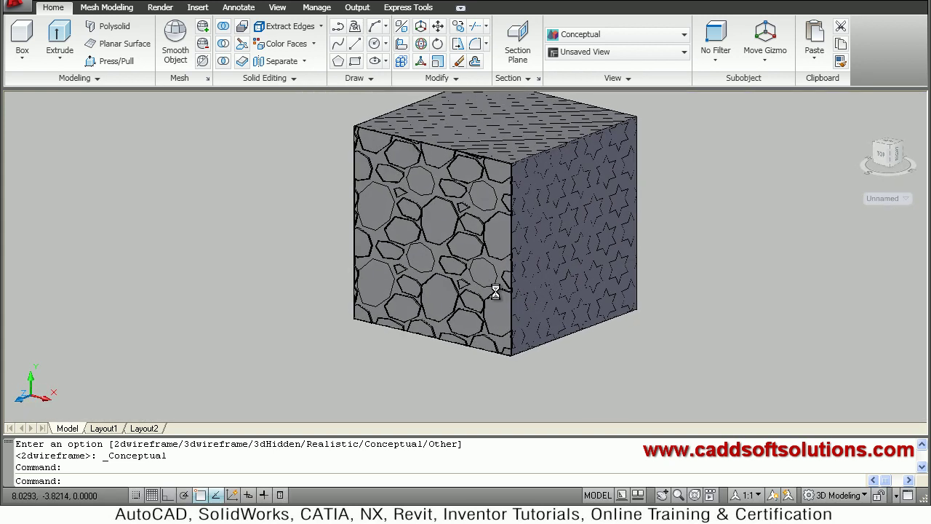
Move the cube with M to a new position further left.
{"action": "type", "text": "m"}
{"action": "key", "text": "Return"}
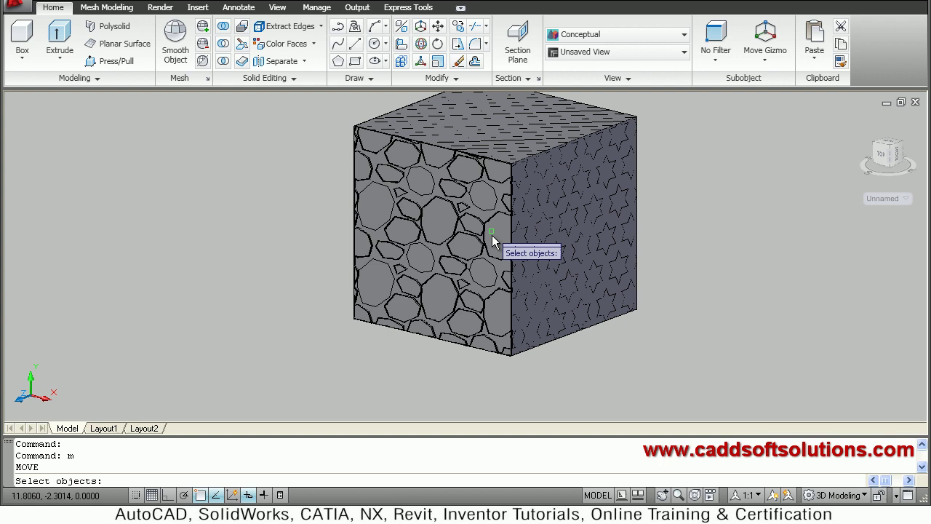
{"action": "left_click", "coordinate": [482, 242]}
{"action": "key", "text": "Return"}
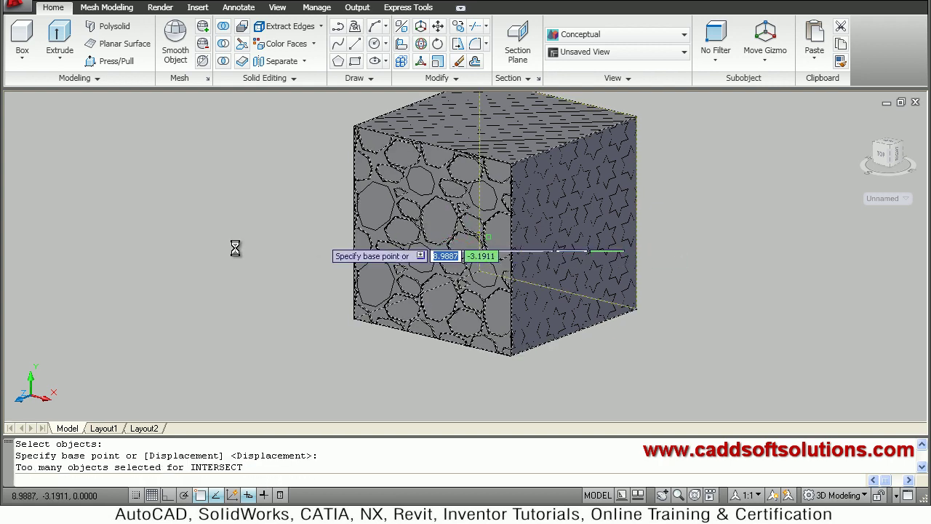
{"action": "left_click", "coordinate": [235, 248]}
{"action": "left_click", "coordinate": [247, 274]}
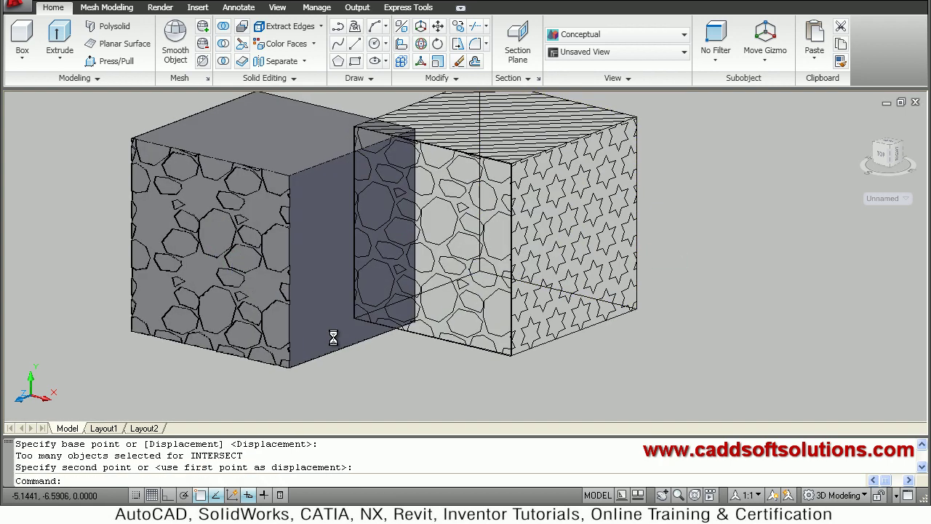
{"action": "key", "text": "Escape"}
{"action": "key", "text": "Escape"}
Look around the cube, then undo the zoom and pan changes to restore the full view.
{"action": "scroll", "coordinate": [223, 301], "scroll_direction": "up", "scroll_amount": 2}
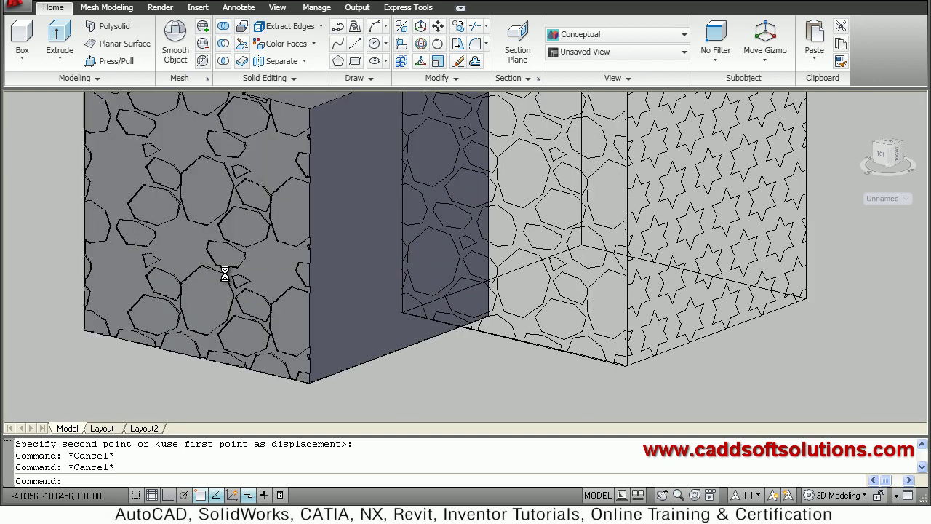
{"action": "scroll", "coordinate": [223, 266], "scroll_direction": "up", "scroll_amount": 4}
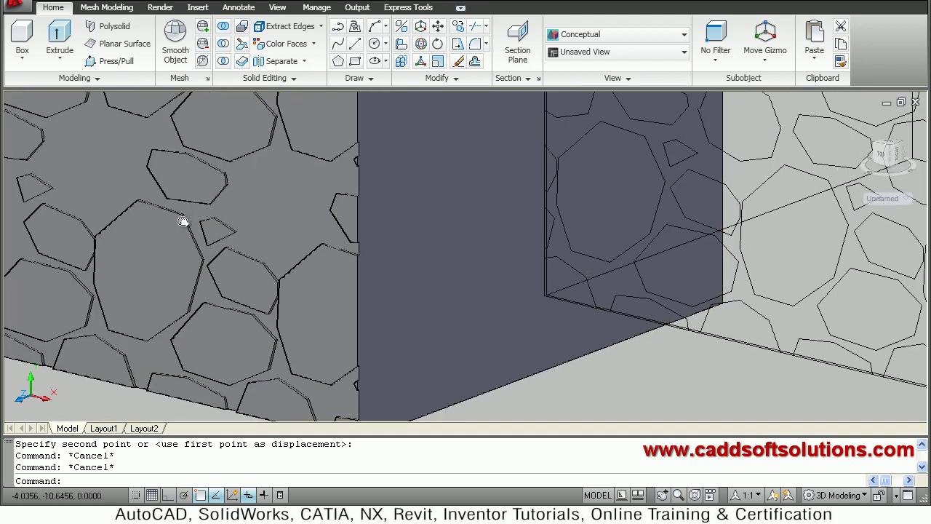
{"action": "middle_click_drag", "start_coordinate": [182, 222], "coordinate": [245, 247], "text": "shift"}
{"action": "mouse_move", "coordinate": [395, 260]}
{"action": "middle_mouse_down"}
{"action": "mouse_move", "coordinate": [461, 271]}
{"action": "mouse_move", "coordinate": [581, 348]}
{"action": "middle_mouse_up"}
{"action": "mouse_move", "coordinate": [342, 208]}
{"action": "middle_mouse_down"}
{"action": "mouse_move", "coordinate": [373, 296]}
{"action": "mouse_move", "coordinate": [370, 345]}
{"action": "mouse_move", "coordinate": [357, 357]}
{"action": "mouse_move", "coordinate": [314, 222]}
{"action": "mouse_move", "coordinate": [300, 262]}
{"action": "mouse_move", "coordinate": [278, 266]}
{"action": "mouse_move", "coordinate": [277, 276]}
{"action": "mouse_move", "coordinate": [284, 260]}
{"action": "middle_mouse_up"}
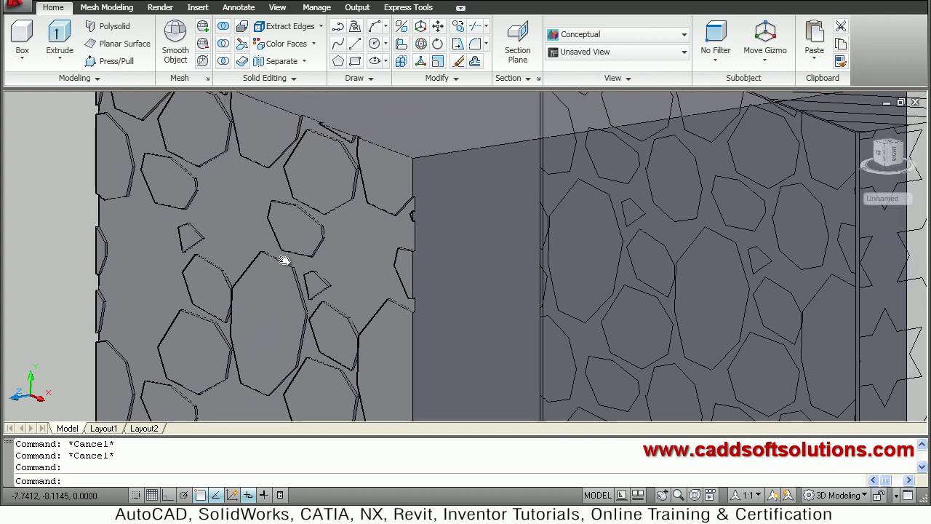
{"action": "scroll", "coordinate": [319, 226], "scroll_direction": "up", "scroll_amount": 2}
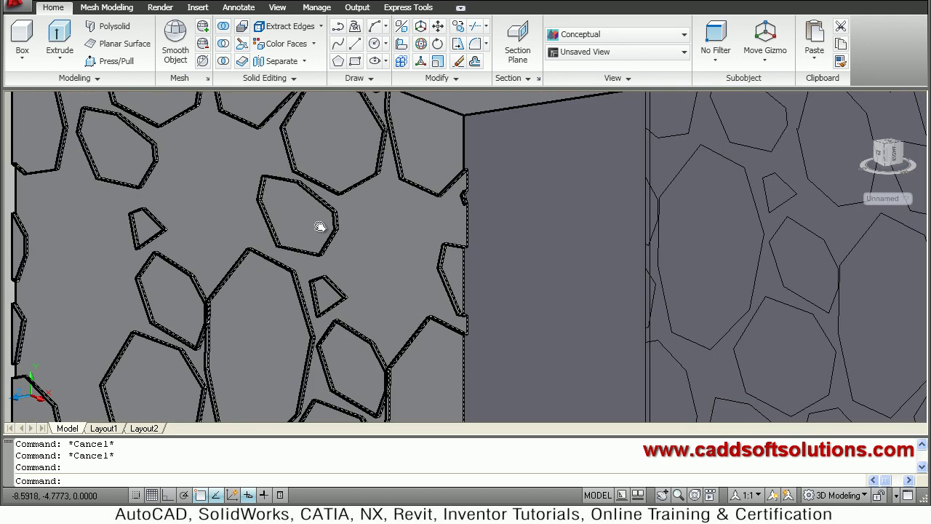
{"action": "scroll", "coordinate": [319, 226], "scroll_direction": "down", "scroll_amount": 4}
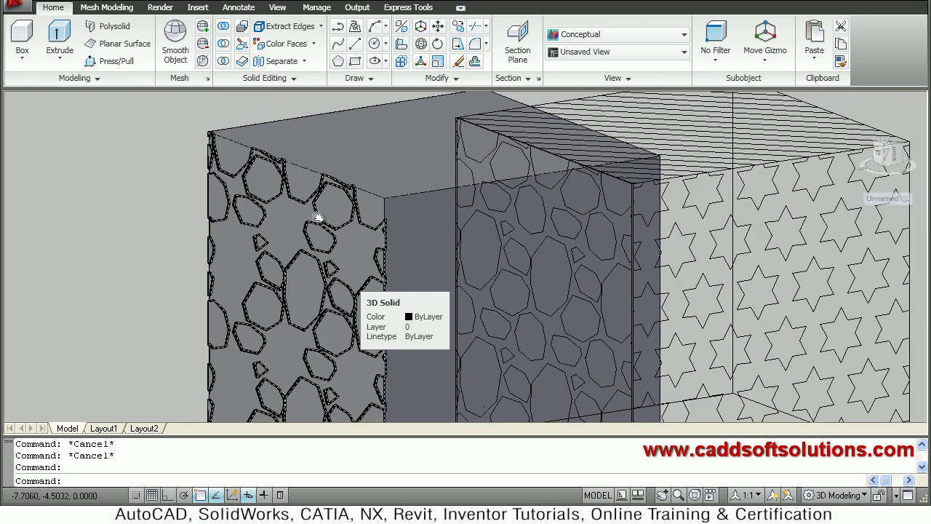
{"action": "scroll", "coordinate": [317, 216], "scroll_direction": "down", "scroll_amount": 5}
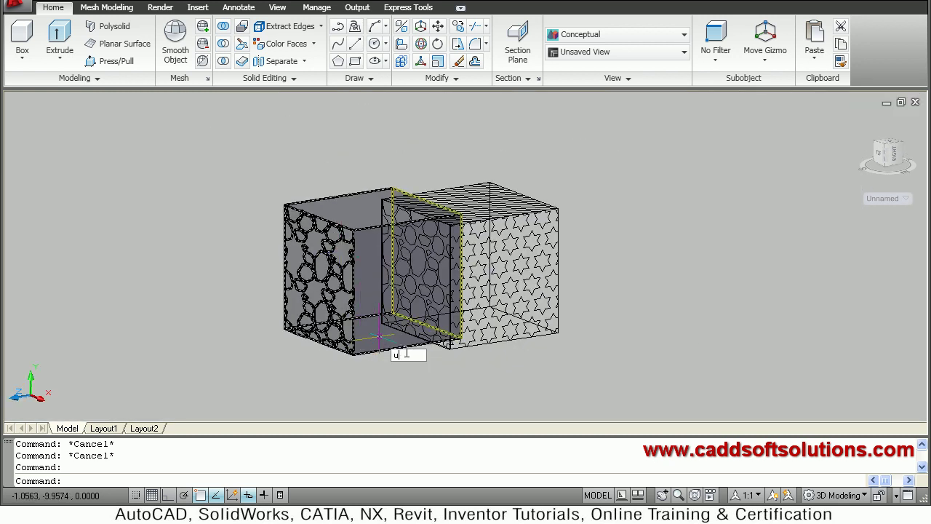
{"action": "type", "text": "u"}
{"action": "key", "text": "Return"}
{"action": "key", "text": "Return"}
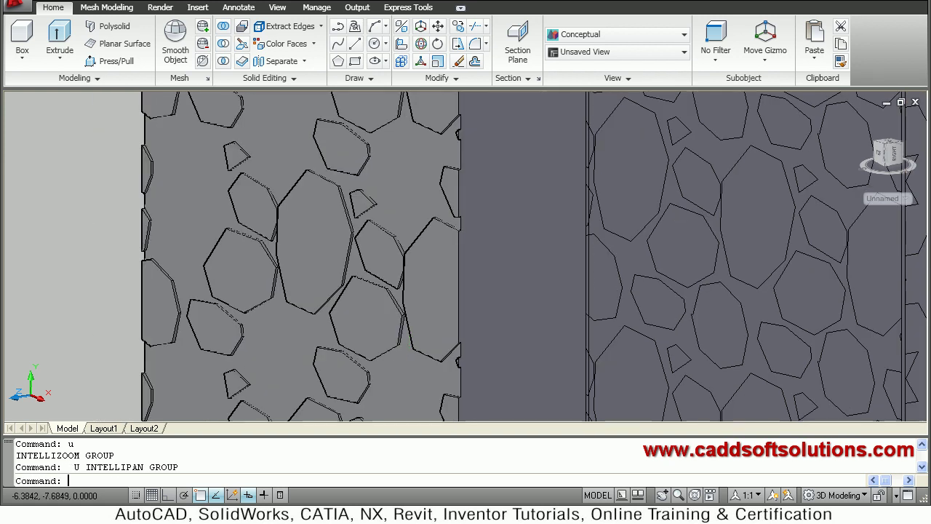
{"action": "key", "text": "Return"}
{"action": "key", "text": "Return"}
{"action": "key", "text": "Return"}
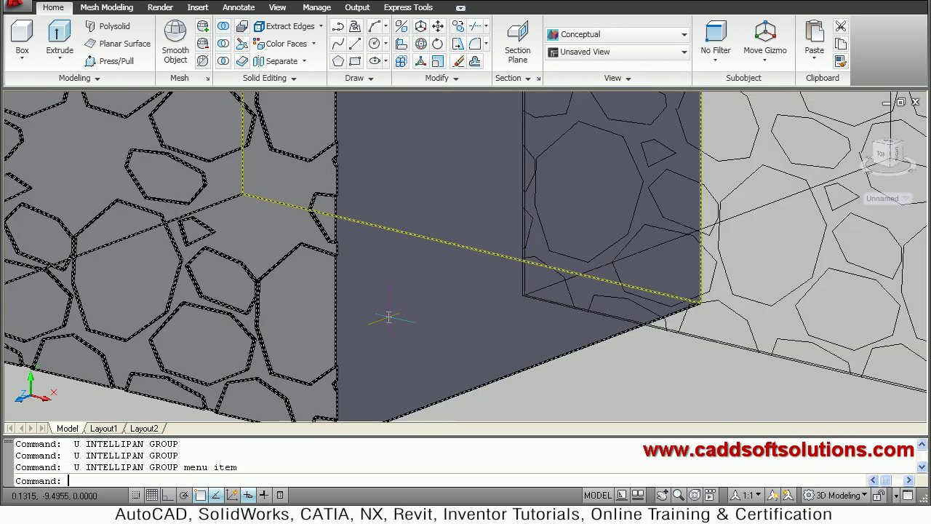
{"action": "key", "text": "Return"}
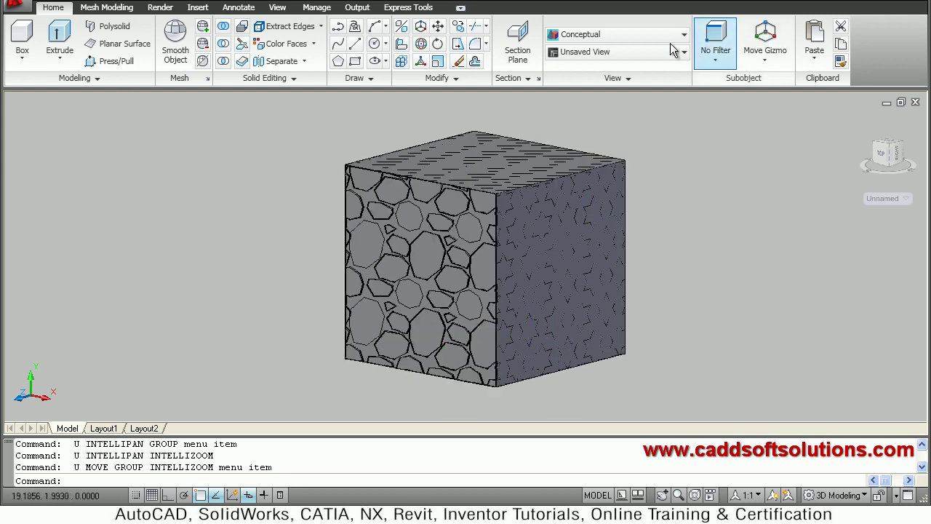
Switch to 2D Wireframe and attempt to explode the cube, then cancel.
{"action": "left_click", "coordinate": [650, 33]}
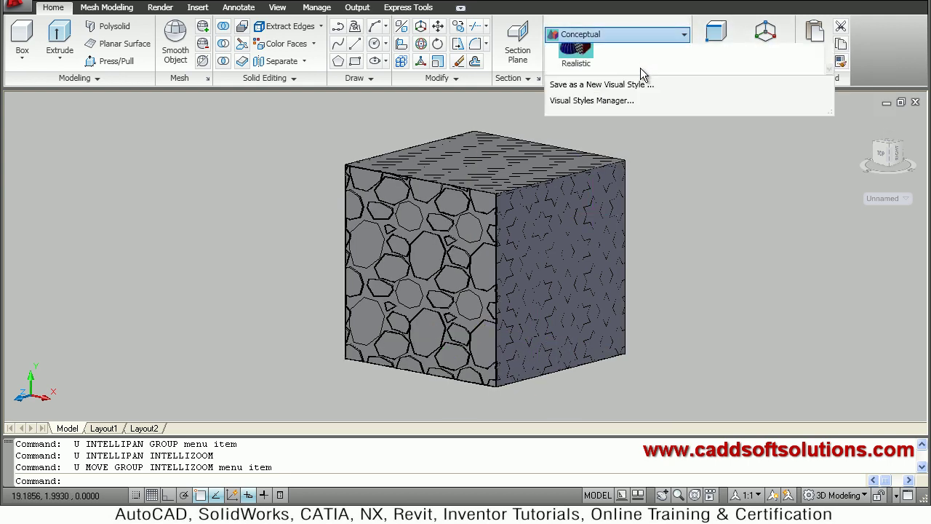
{"action": "left_click", "coordinate": [587, 85]}
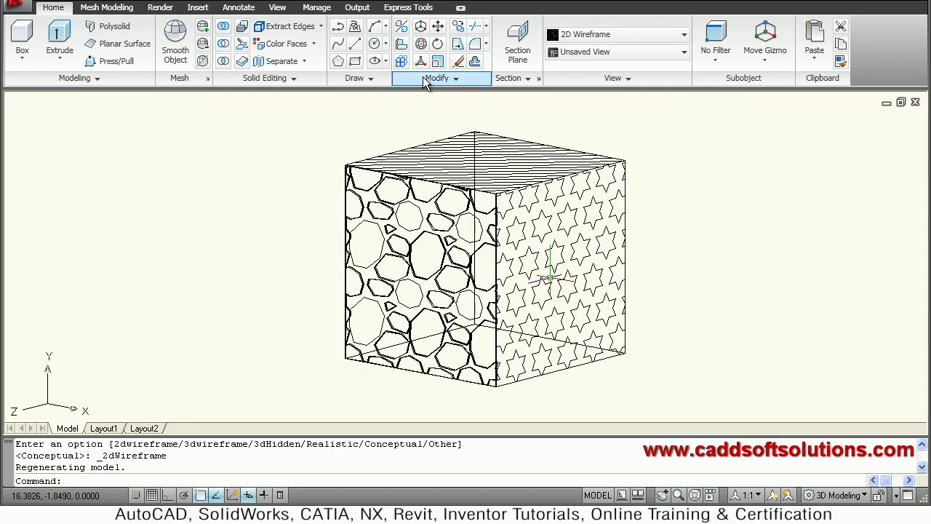
{"action": "left_click", "coordinate": [424, 77]}
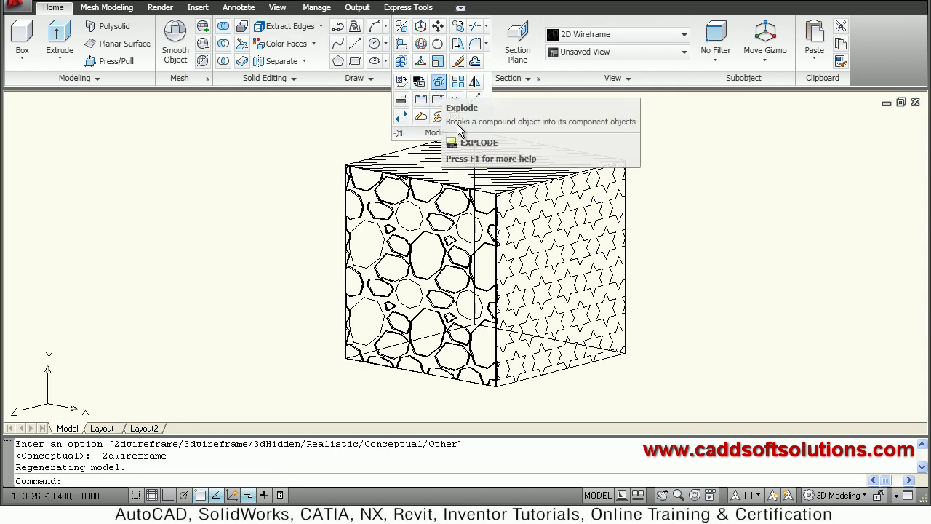
{"action": "left_click", "coordinate": [439, 83]}
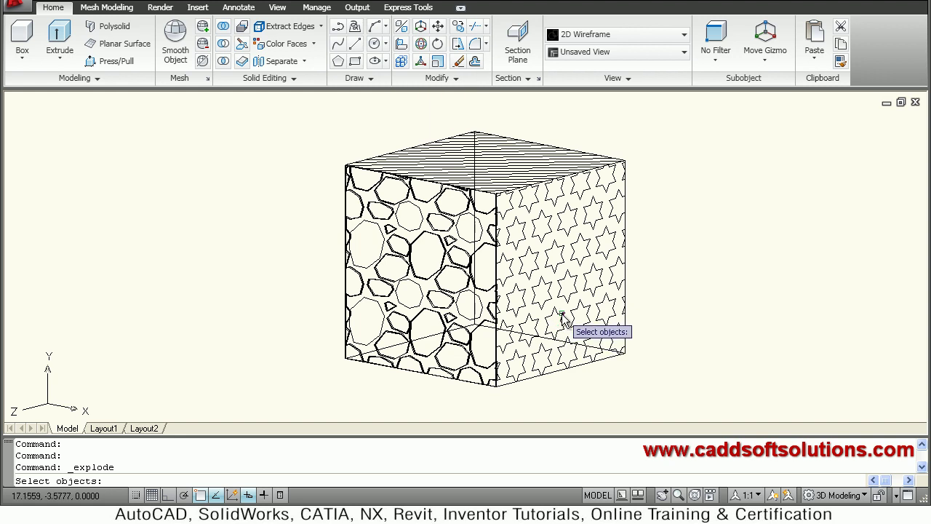
{"action": "left_click", "coordinate": [564, 321]}
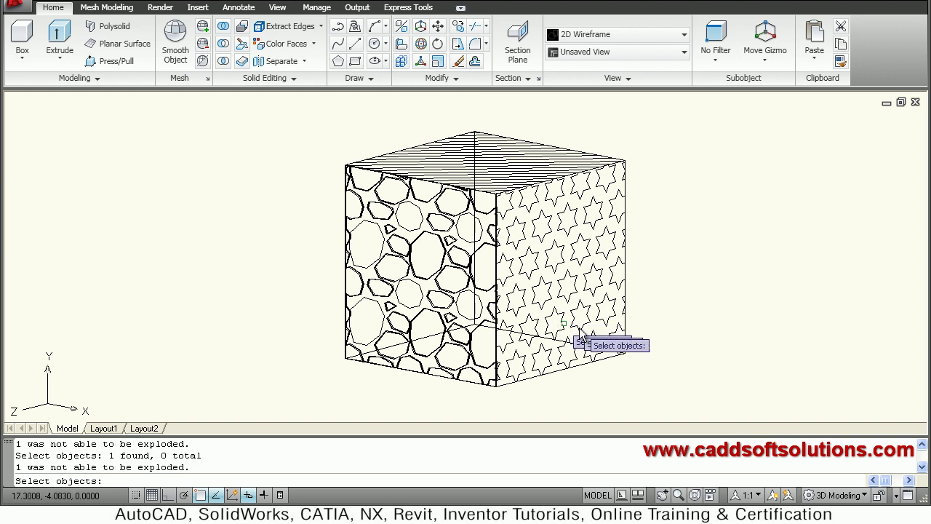
{"action": "key", "text": "Escape"}
{"action": "key", "text": "Escape"}
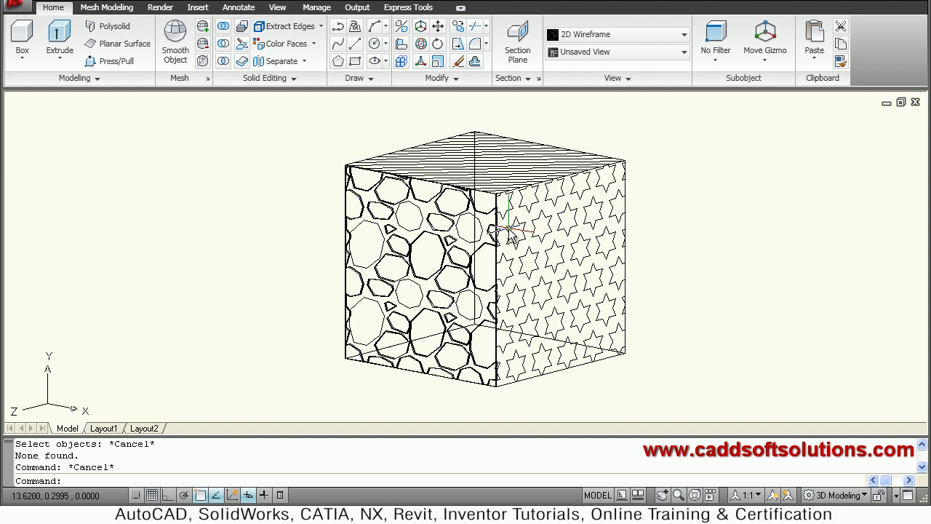
Press/pull the star hatch on the right face out by 0.5.
{"action": "left_click", "coordinate": [116, 61]}
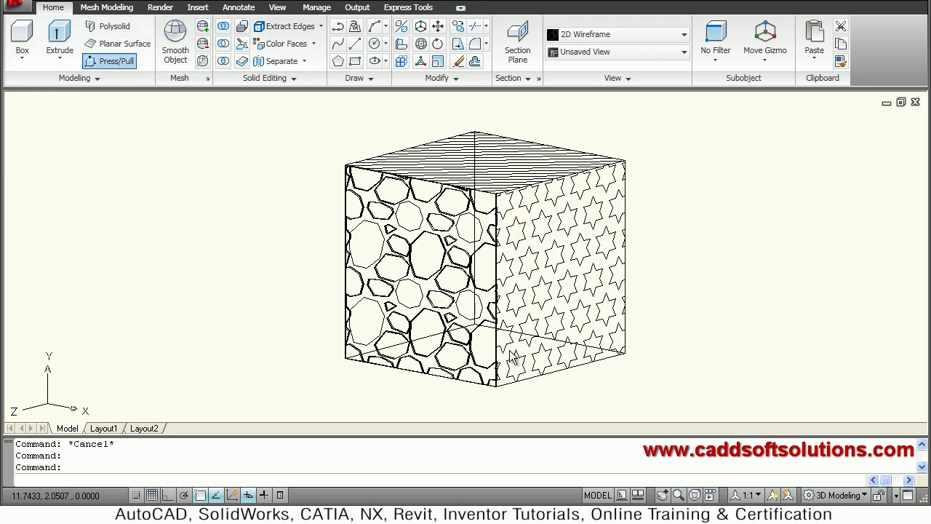
{"action": "left_click", "coordinate": [541, 325]}
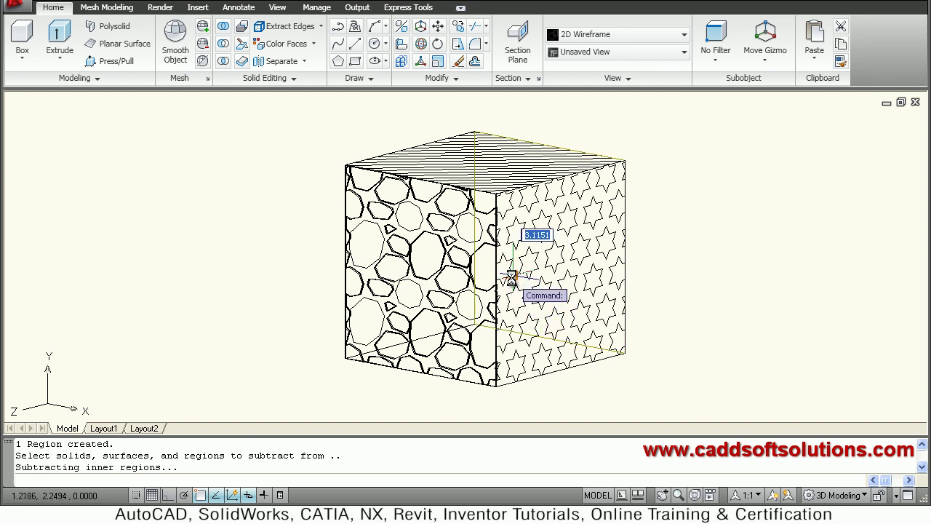
{"action": "type", "text": "0.5"}
{"action": "key", "text": "Return"}
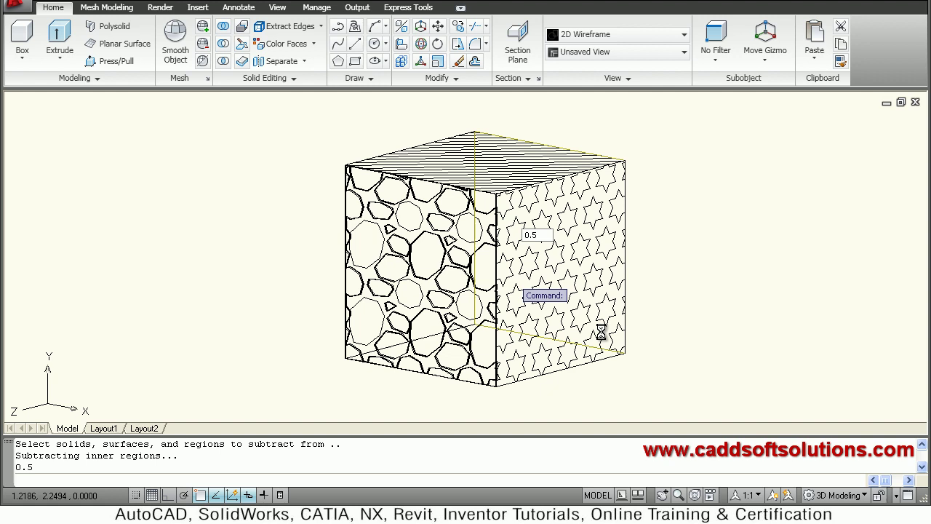
Apply Conceptual shading and zoom in to inspect the raised 3D stars.
{"action": "left_click", "coordinate": [631, 28]}
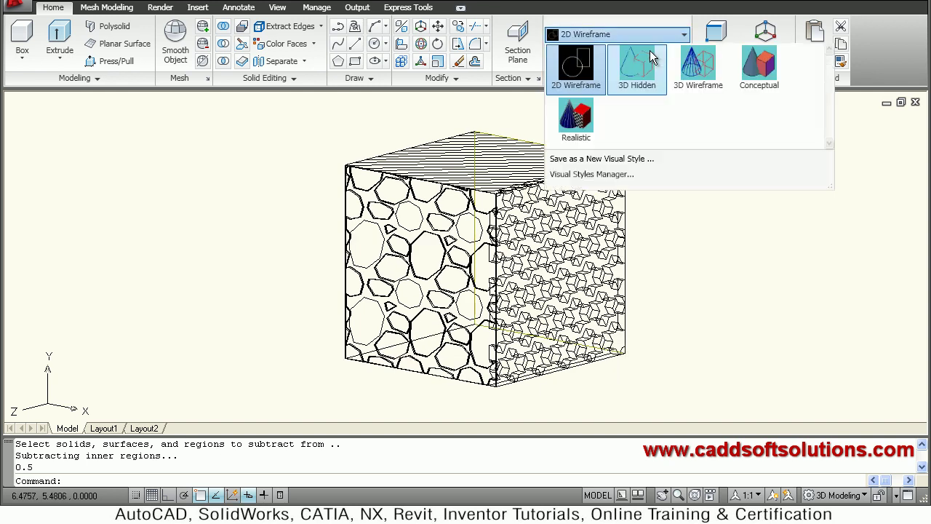
{"action": "left_click", "coordinate": [754, 79]}
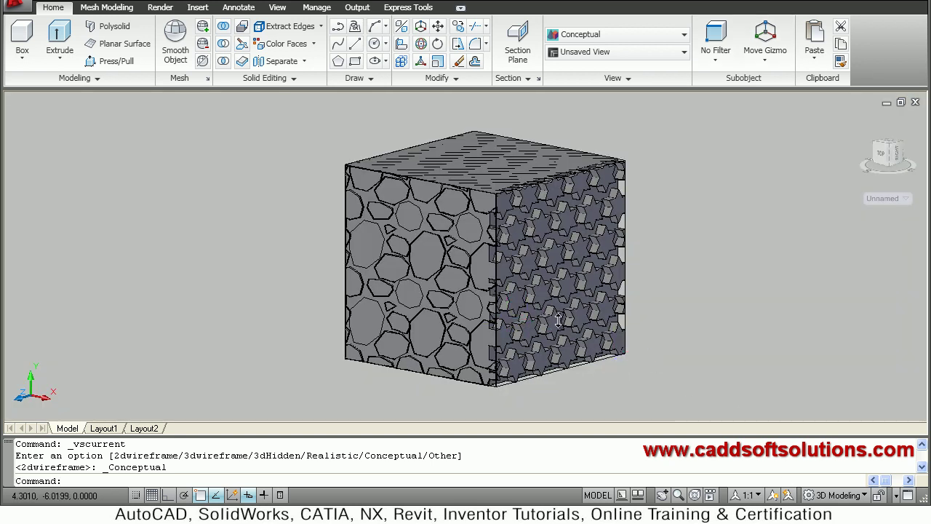
{"action": "scroll", "coordinate": [557, 320], "scroll_direction": "up", "scroll_amount": 3}
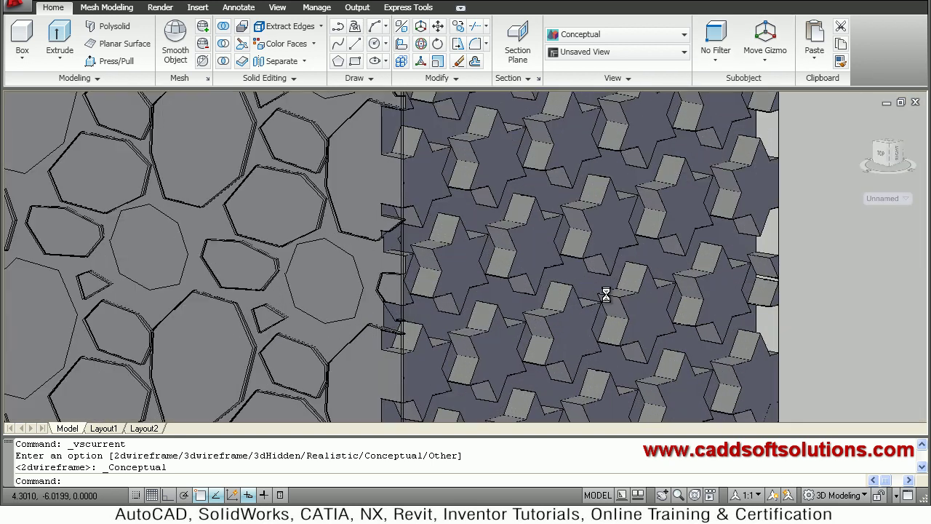
{"action": "left_click", "coordinate": [604, 294]}
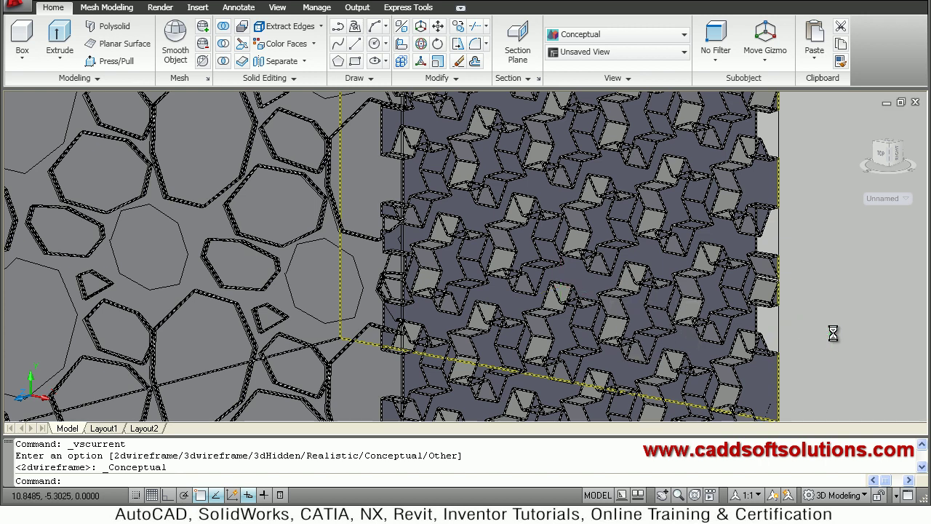
{"action": "key", "text": "Escape"}
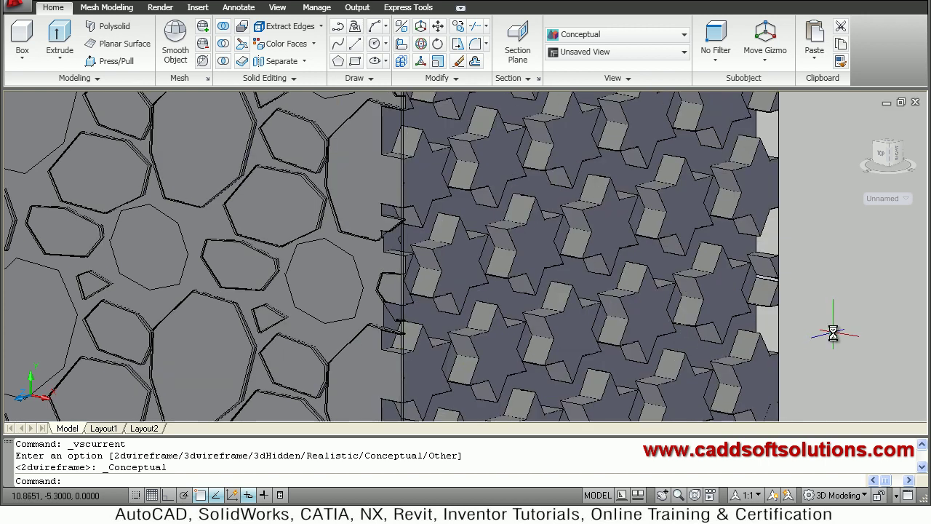
{"action": "scroll", "coordinate": [717, 301], "scroll_direction": "down", "scroll_amount": 5}
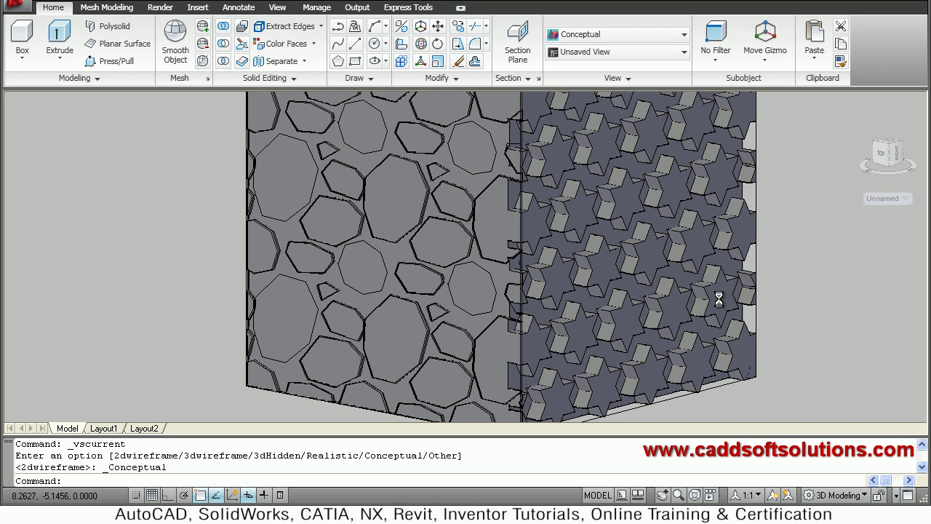
{"action": "scroll", "coordinate": [717, 258], "scroll_direction": "up", "scroll_amount": 2}
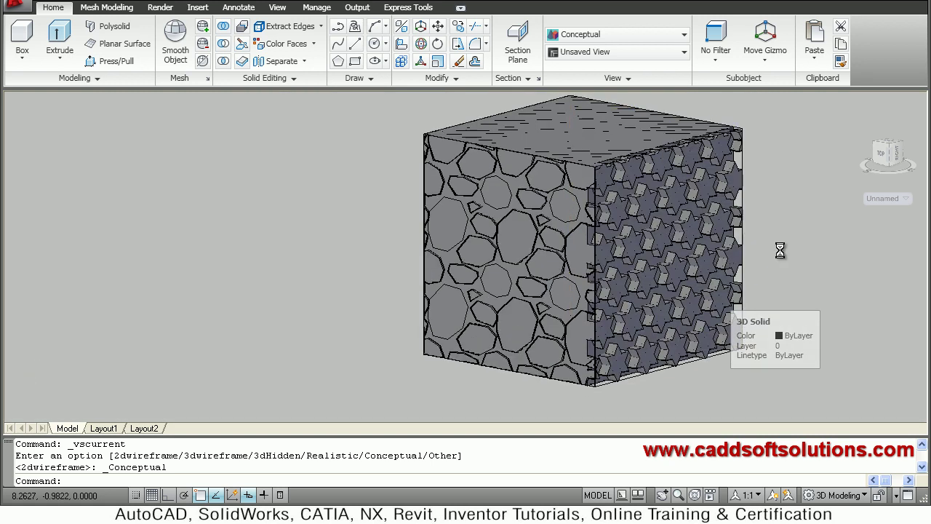